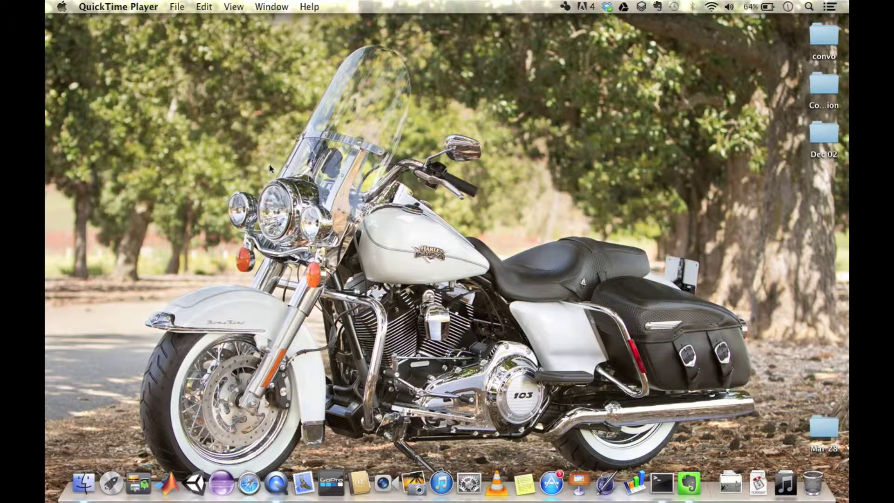
Bring Safari's Garmin Connect Health page with the weight chart to the front
key("super+Tab")
key("super+h")
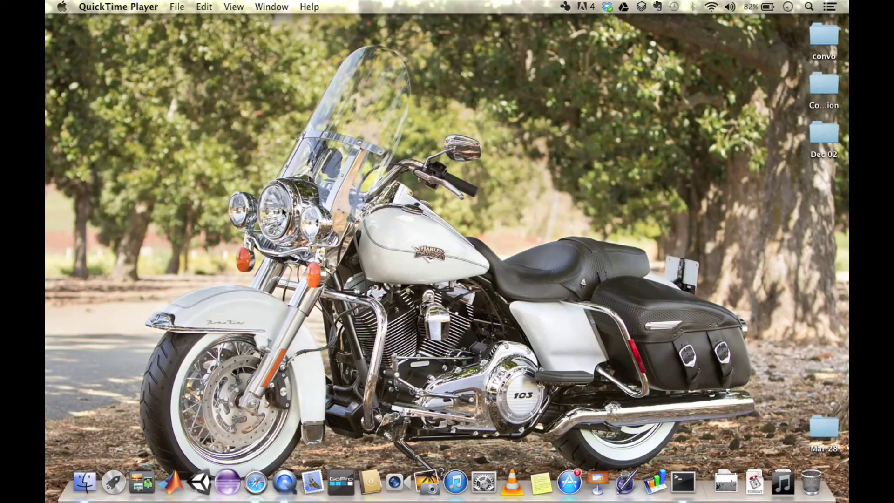
key("super+Tab")
scroll(282, 208, "up", 3)
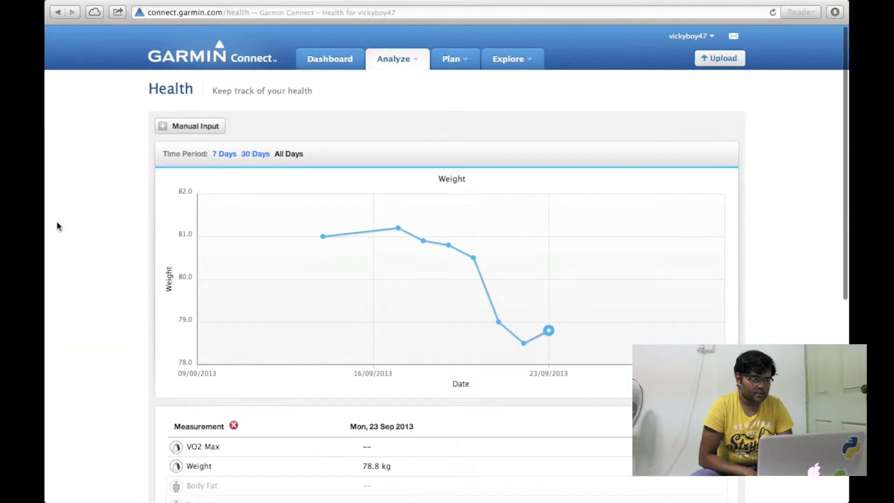
scroll(59, 229, "down", 2)
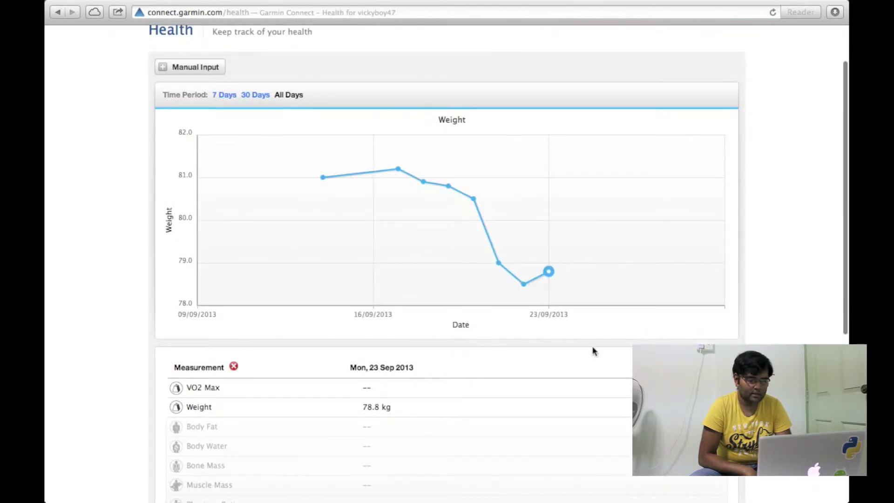
scroll(593, 351, "up", 2)
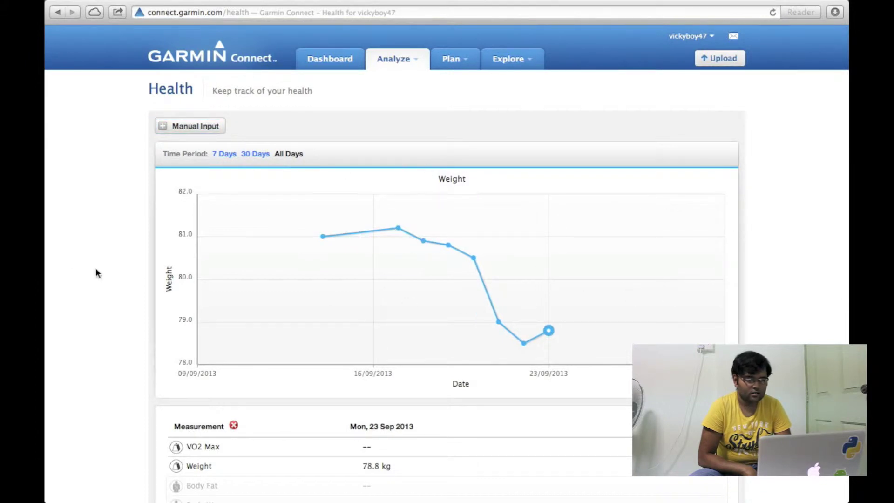
scroll(47, 273, "down", 3)
scroll(90, 262, "down", 3)
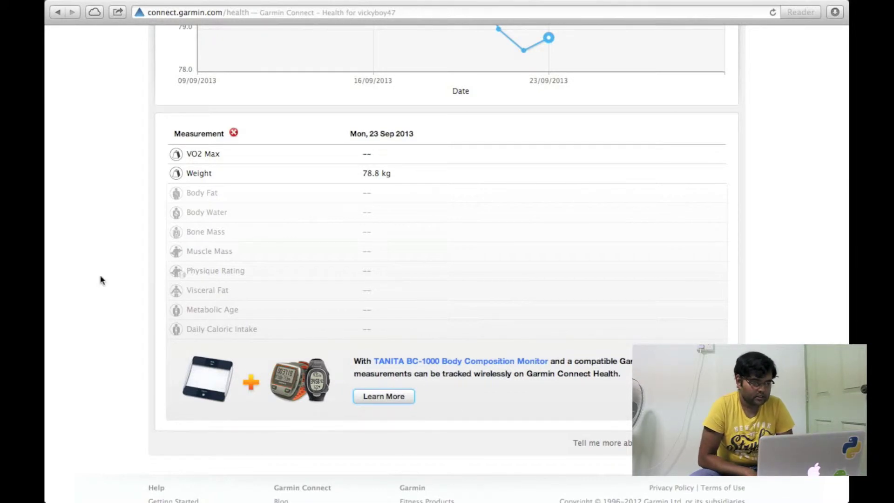
scroll(70, 280, "up", 5)
scroll(69, 252, "up", 5)
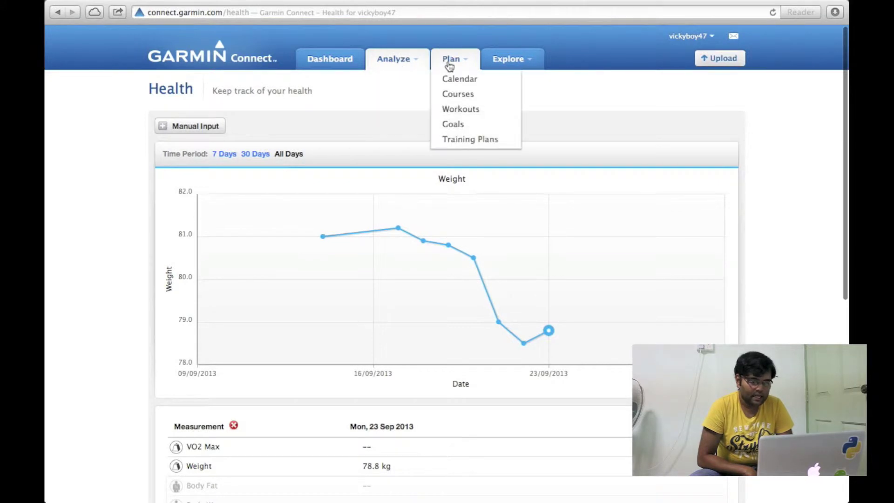
mouse_move(451, 59)
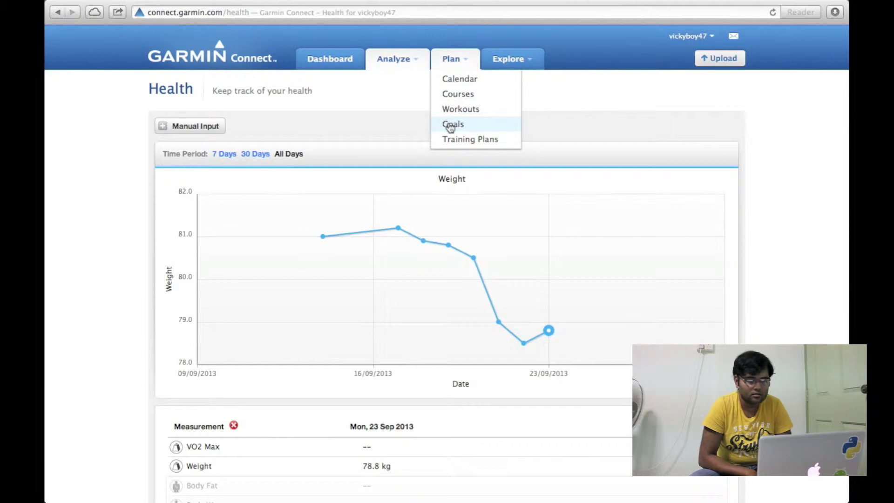
Open the training calendar and go back two months to October 2013
left_click(442, 80)
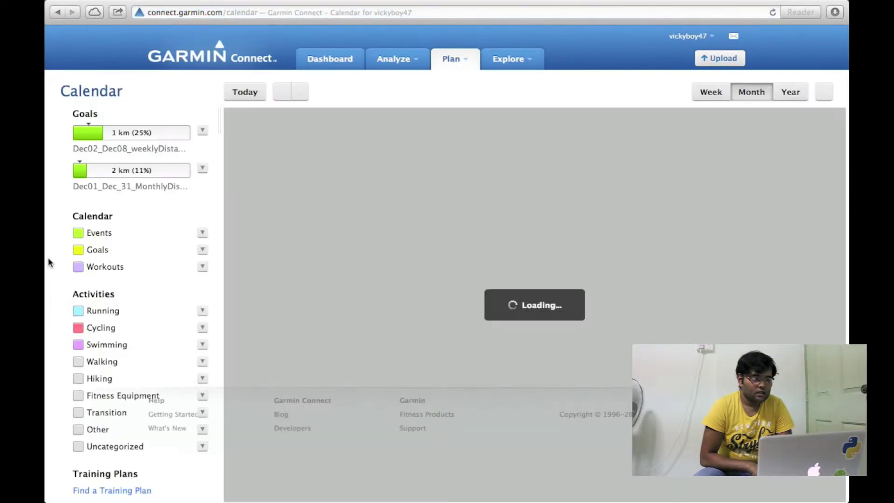
scroll(48, 257, "down", 2)
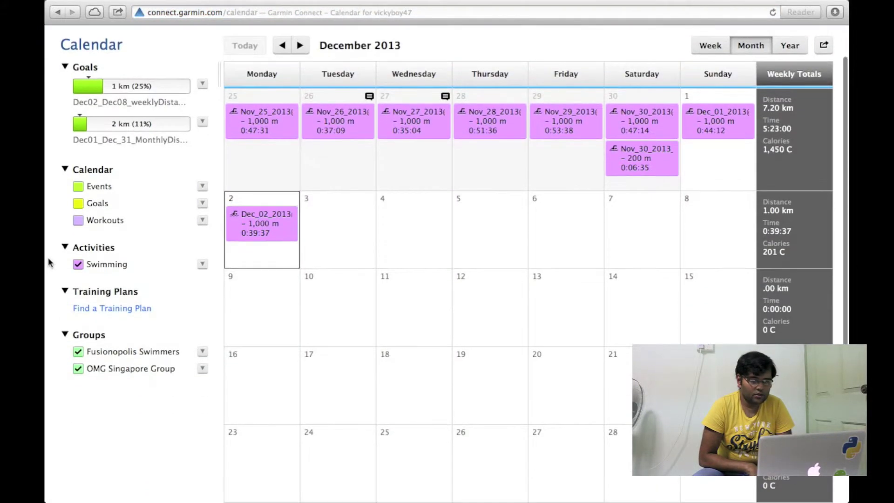
scroll(48, 257, "down", 3)
scroll(48, 257, "down", 3)
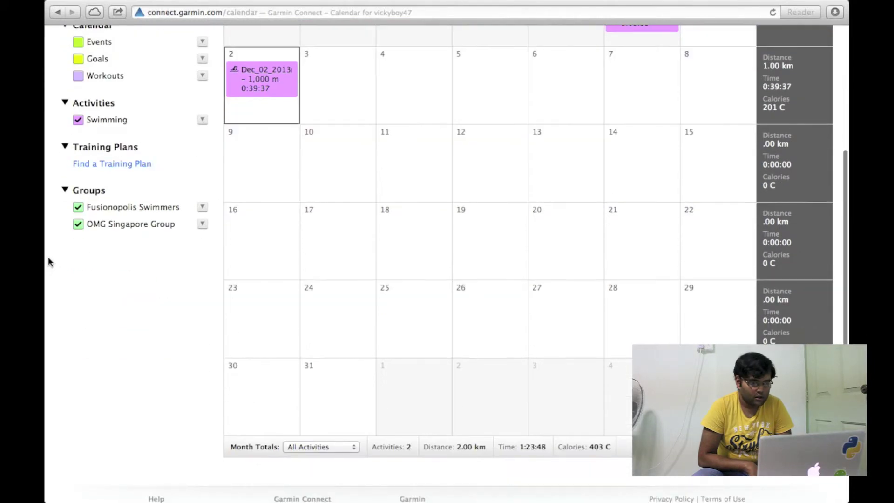
scroll(48, 261, "up", 6)
scroll(49, 261, "down", 3)
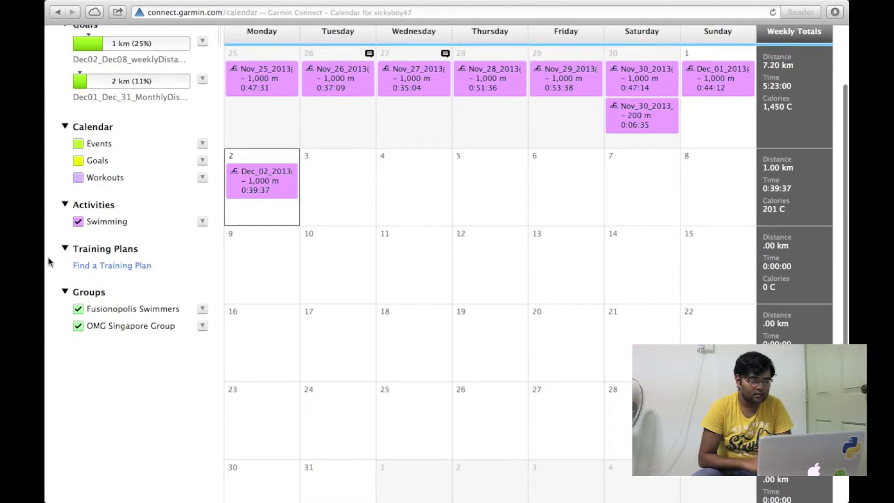
scroll(49, 261, "up", 2)
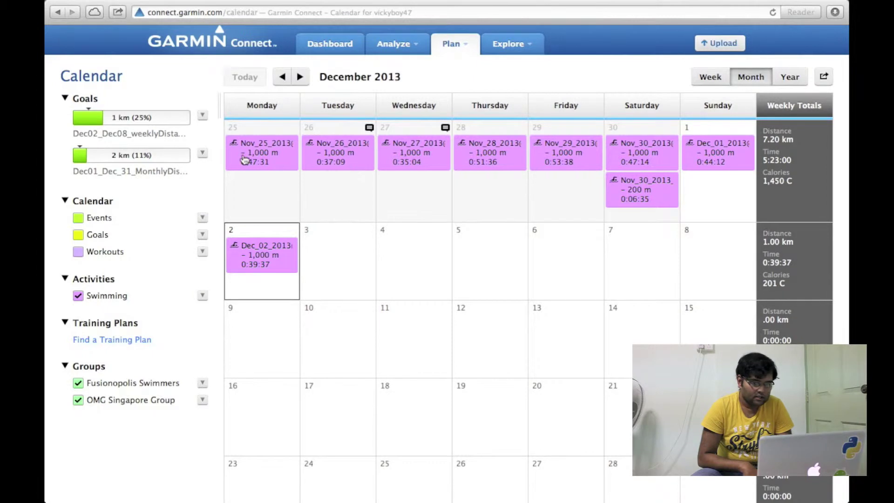
left_click(284, 78)
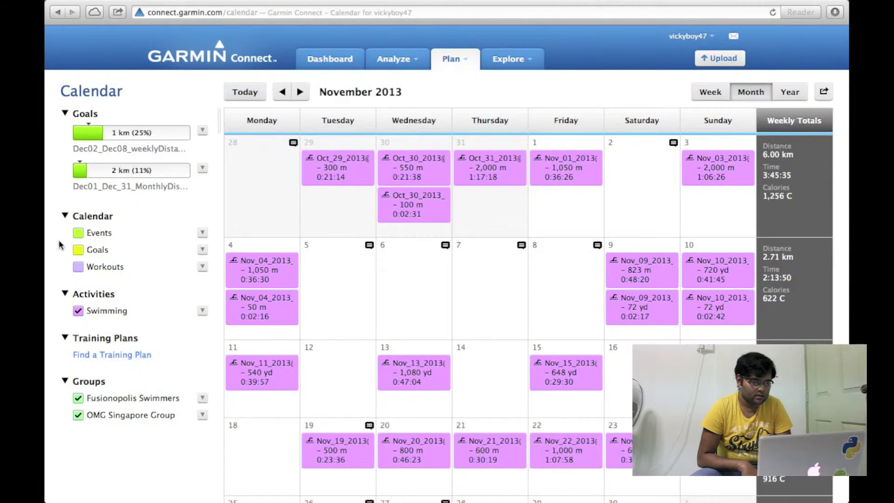
scroll(355, 279, "down", 5)
scroll(355, 279, "up", 5)
scroll(356, 210, "up", 3)
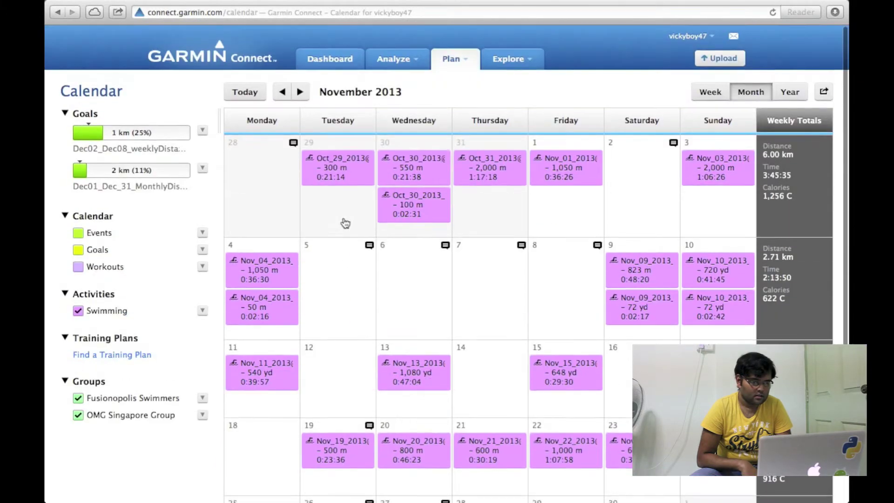
left_click(282, 92)
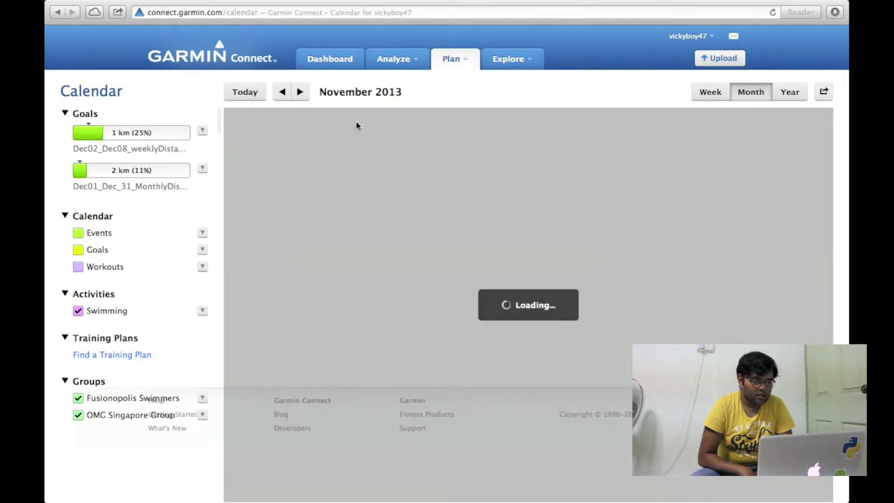
scroll(529, 286, "down", 5)
scroll(528, 287, "up", 3)
scroll(529, 287, "up", 3)
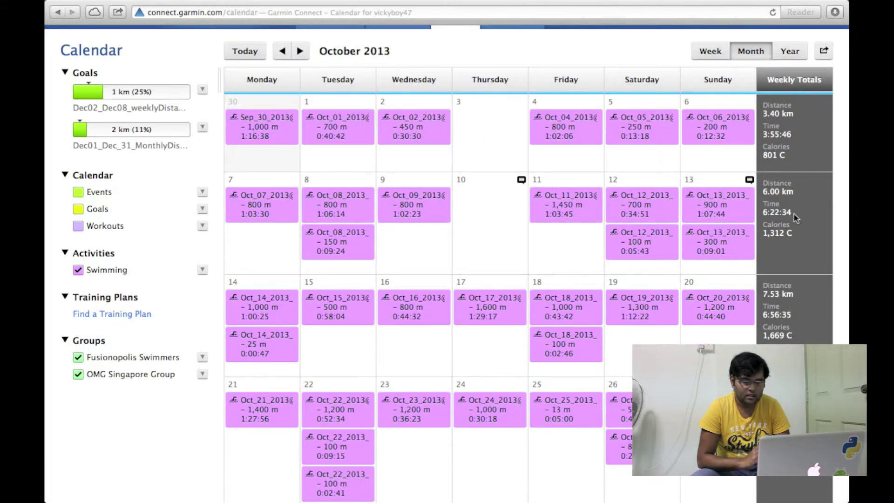
scroll(794, 215, "down", 3)
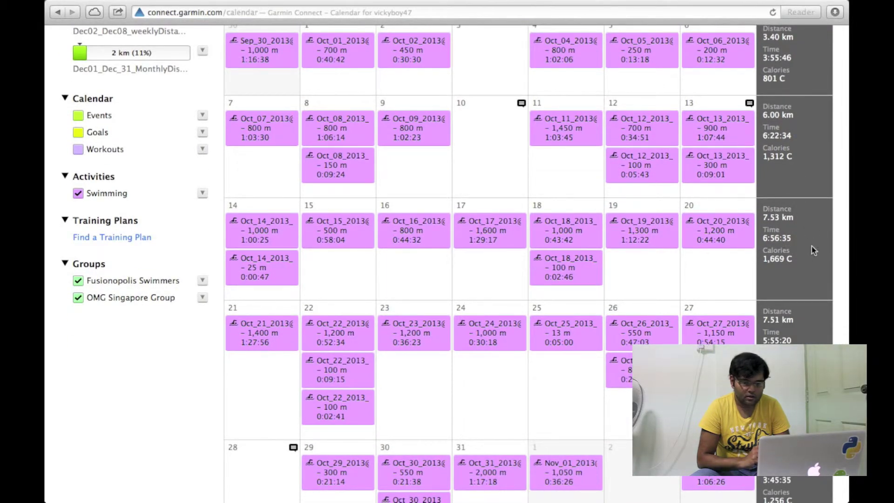
scroll(805, 266, "down", 5)
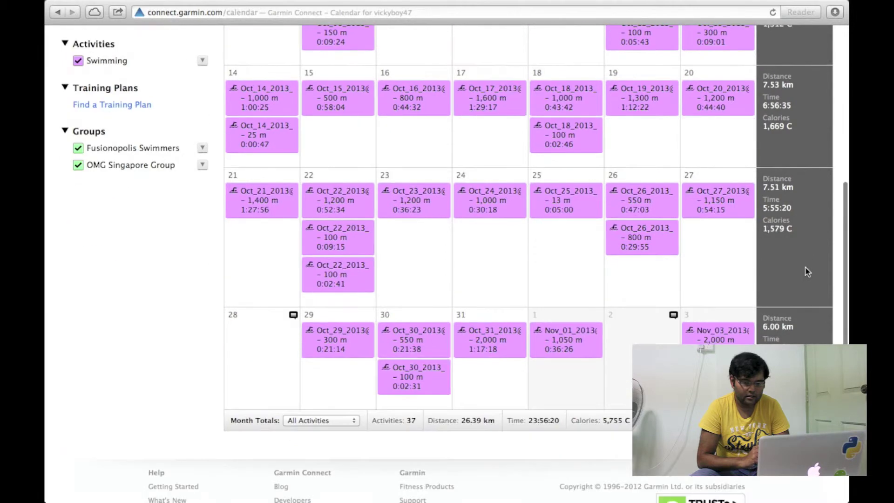
scroll(698, 314, "down", 2)
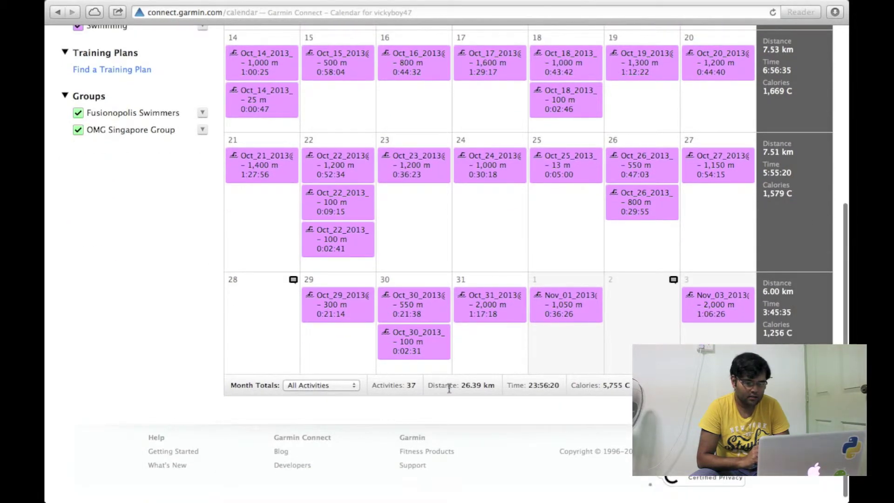
scroll(152, 339, "up", 8)
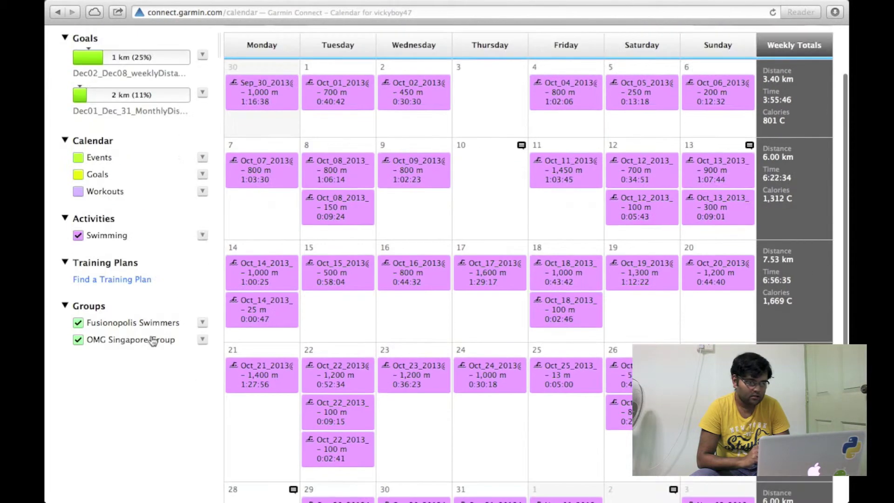
scroll(151, 340, "down", 8)
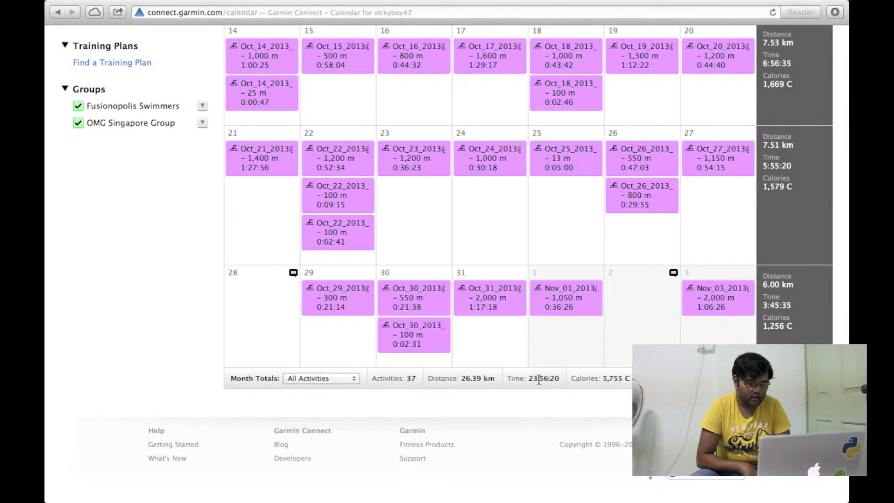
scroll(202, 309, "up", 10)
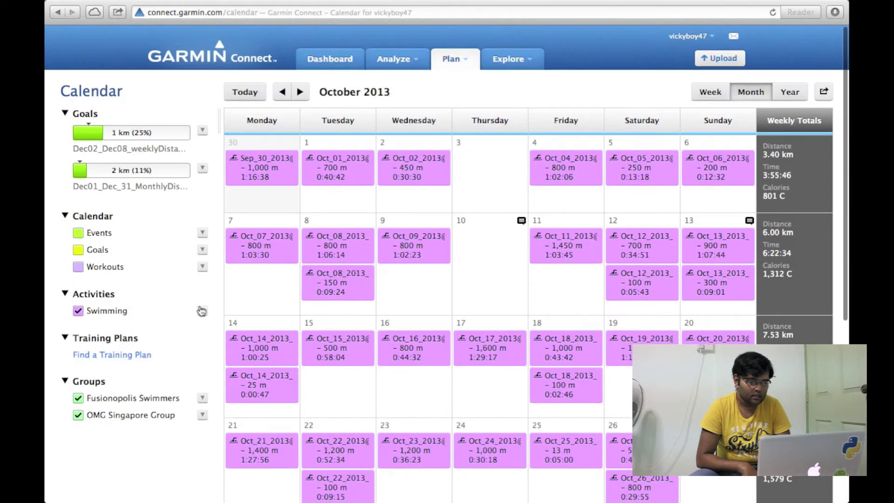
Show September 2013, toggle goal entries on and off, and inspect the Workouts layer options
left_click(283, 93)
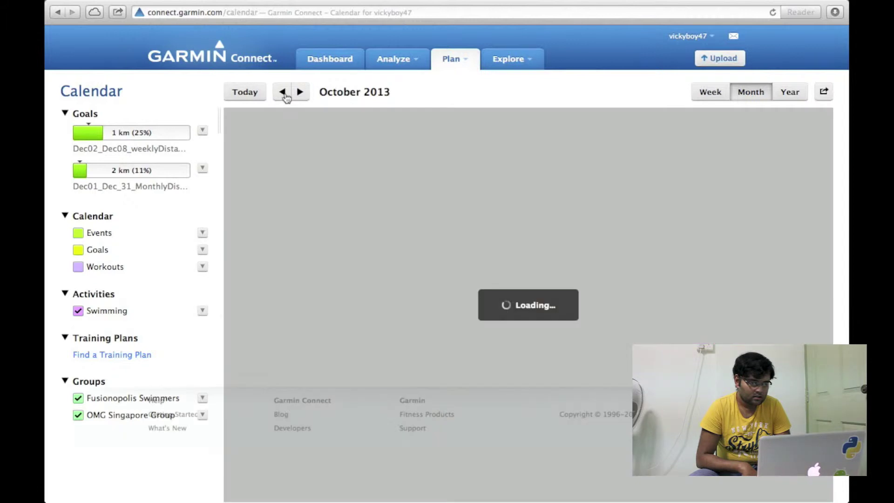
scroll(470, 323, "down", 5)
scroll(470, 322, "down", 5)
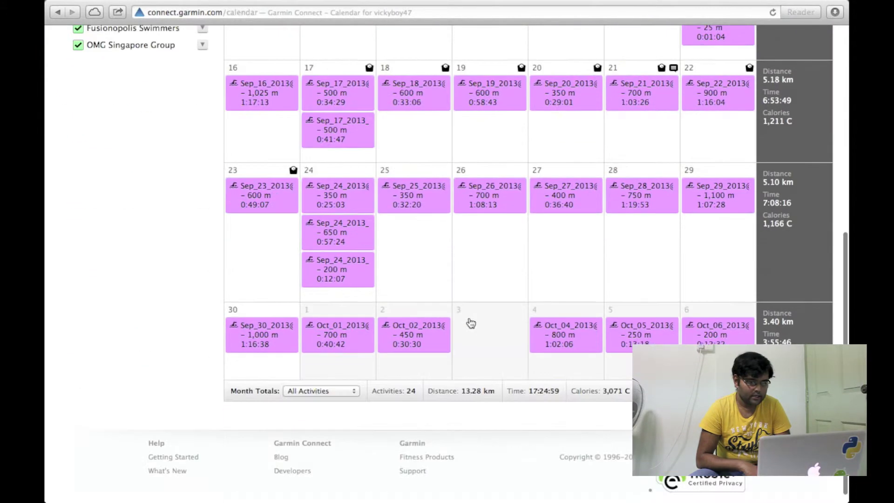
scroll(470, 323, "up", 3)
scroll(471, 323, "up", 3)
scroll(470, 322, "up", 3)
scroll(470, 322, "down", 3)
scroll(362, 259, "up", 5)
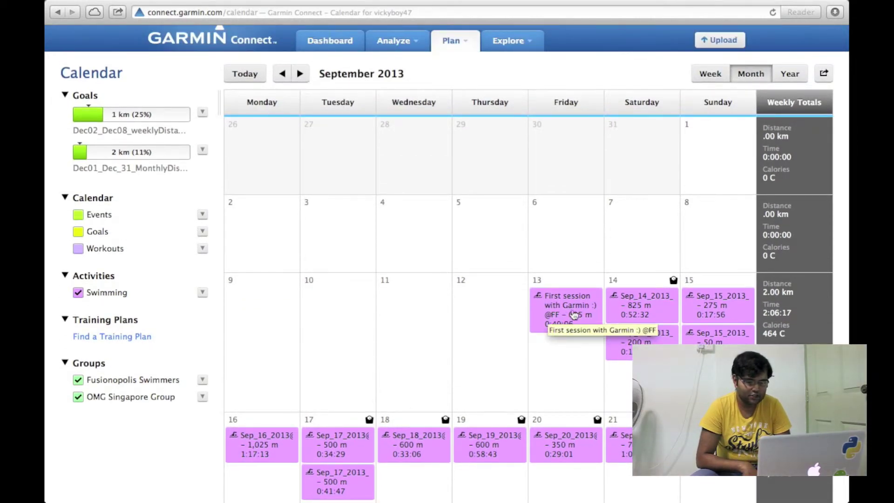
scroll(447, 280, "down", 3)
scroll(442, 255, "up", 5)
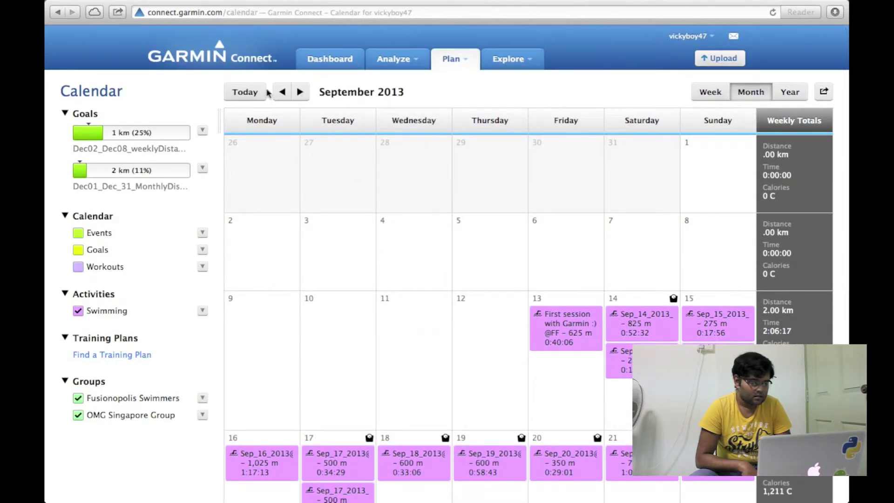
scroll(307, 276, "down", 1)
scroll(308, 277, "down", 3)
scroll(308, 276, "up", 4)
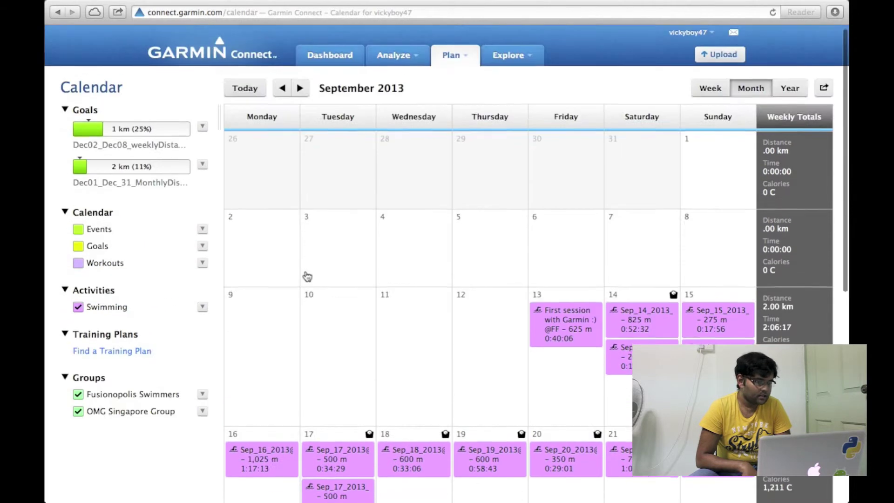
left_click(78, 247)
scroll(244, 315, "down", 5)
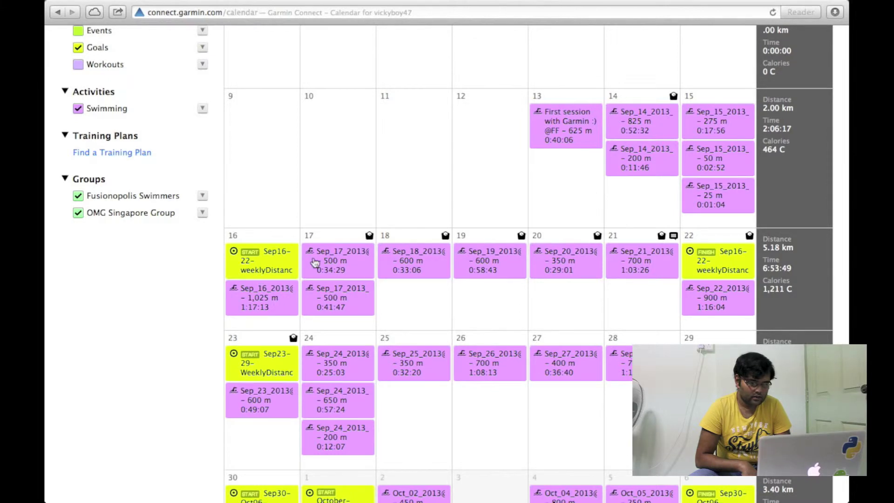
scroll(316, 262, "down", 3)
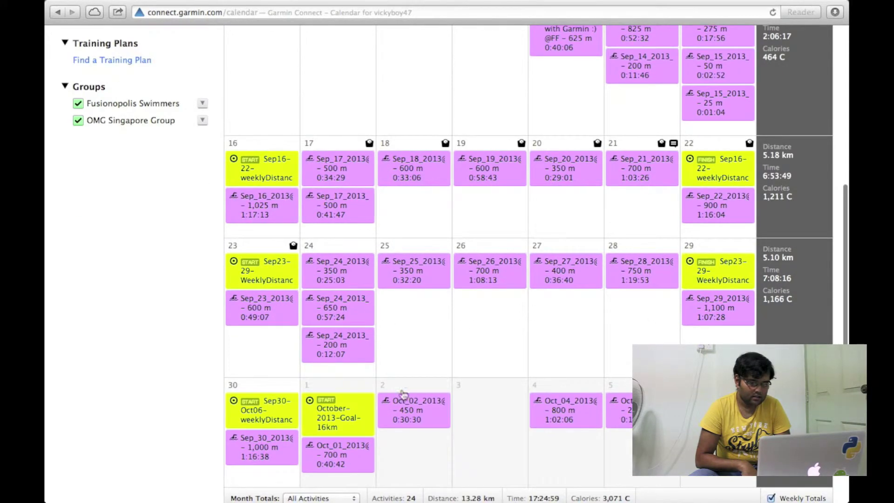
scroll(390, 392, "down", 4)
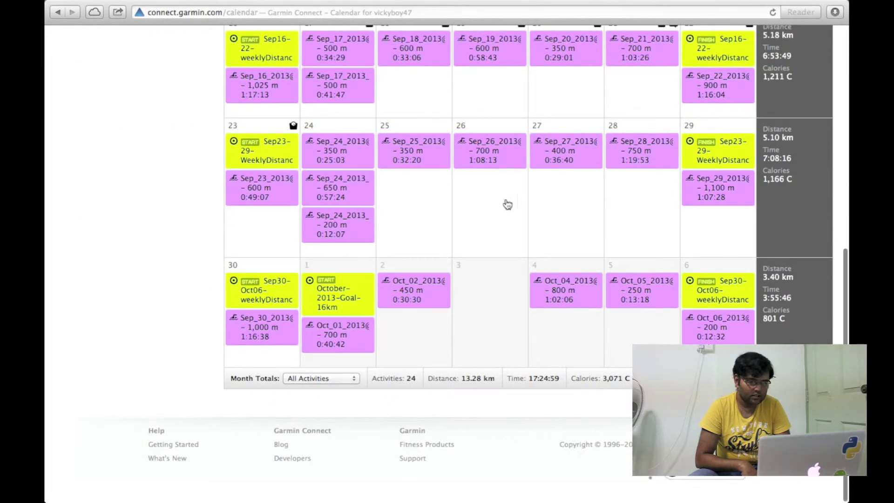
scroll(509, 205, "up", 4)
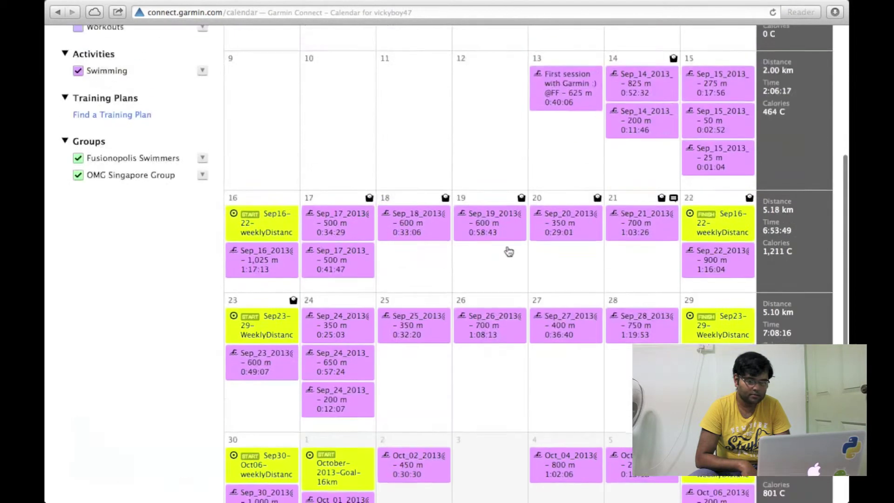
scroll(510, 245, "up", 4)
scroll(508, 245, "up", 4)
scroll(509, 245, "up", 2)
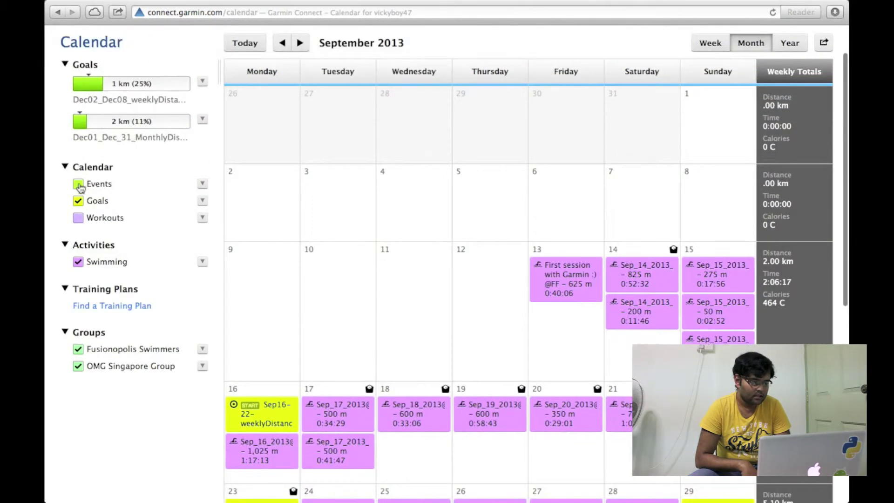
left_click(78, 201)
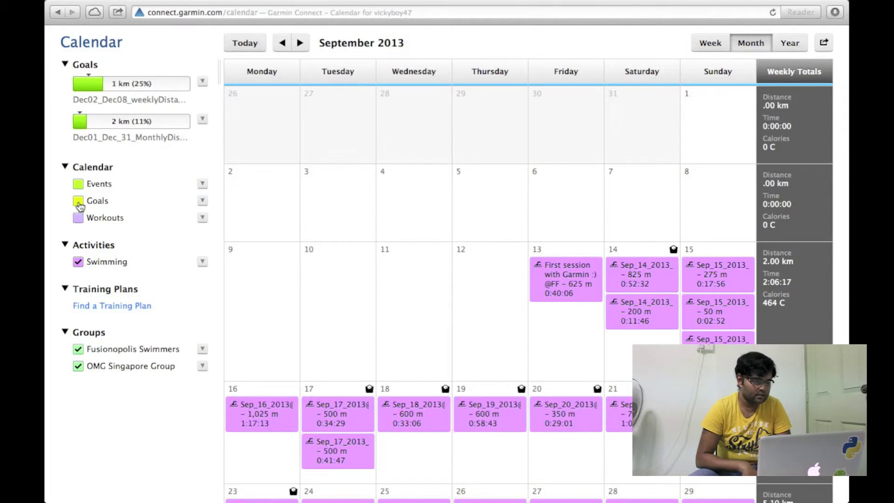
left_click(78, 201)
left_click(78, 202)
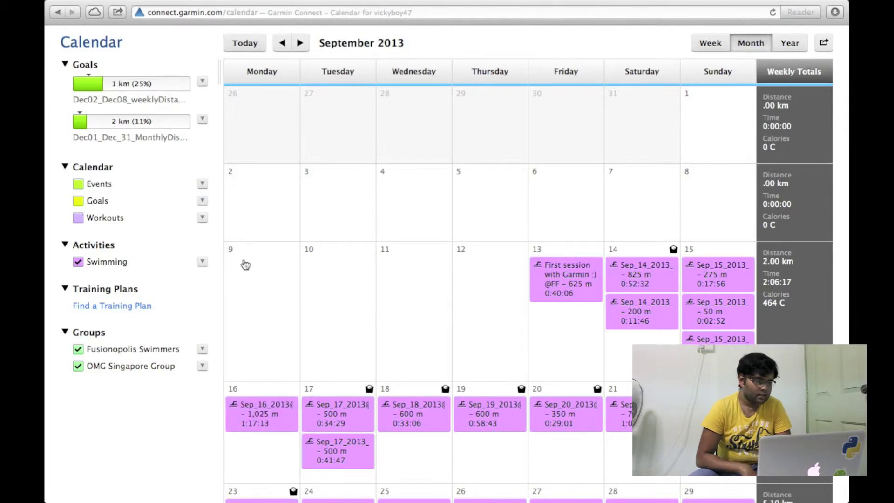
scroll(246, 264, "down", 1)
left_click(202, 187)
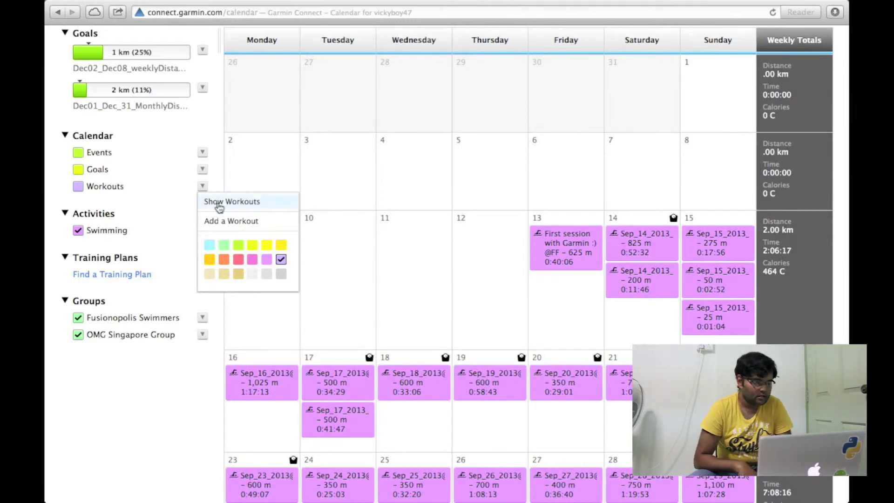
left_click(54, 204)
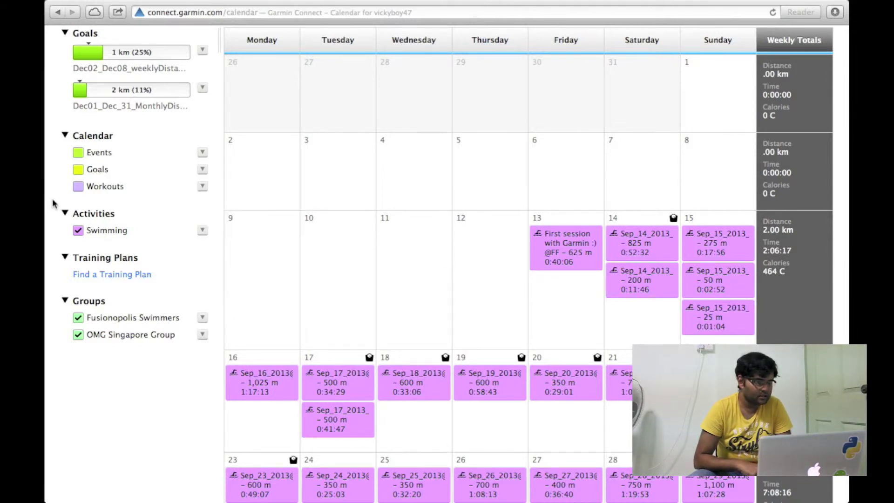
scroll(55, 204, "up", 3)
scroll(484, 365, "down", 8)
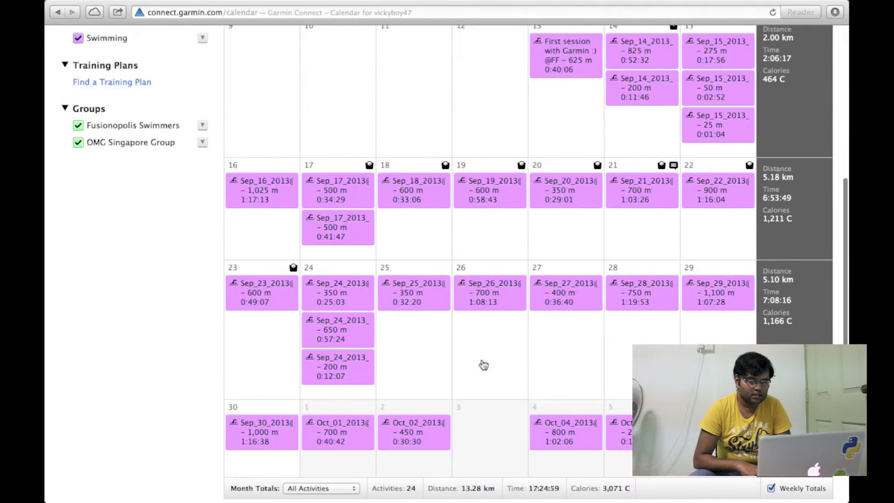
scroll(484, 366, "down", 3)
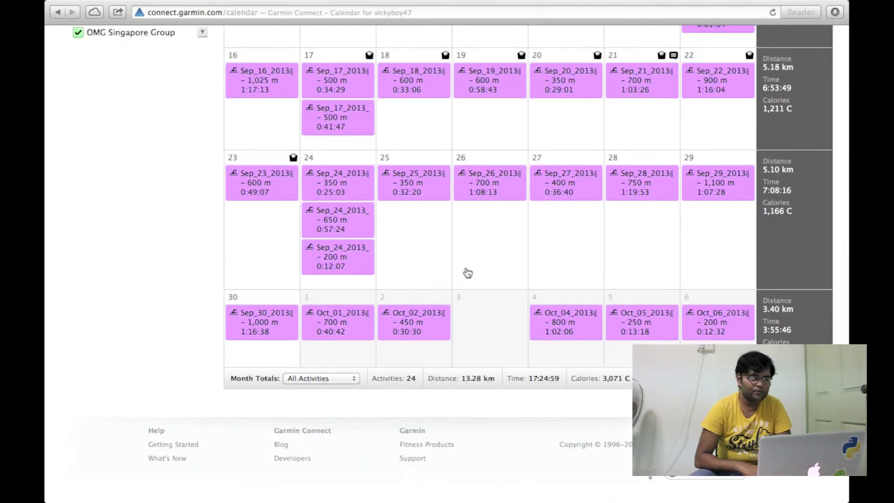
scroll(447, 231, "up", 1)
scroll(447, 230, "up", 10)
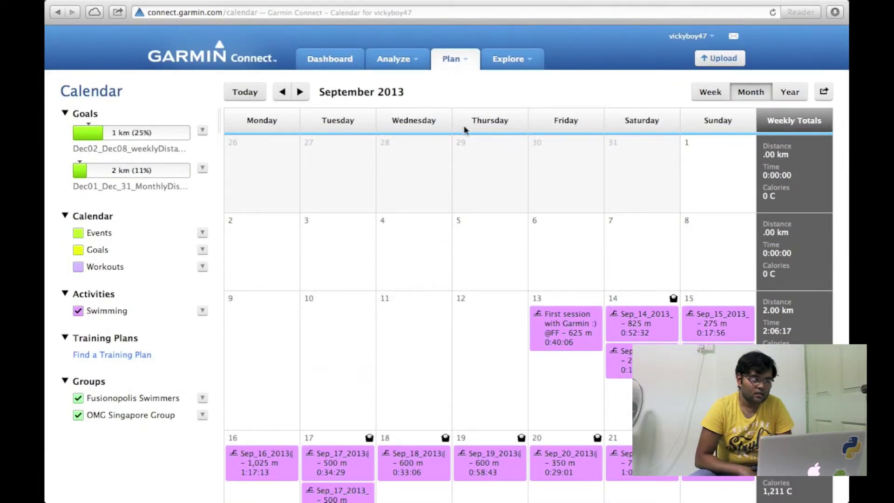
Open the Goals page and view its Past, Active and Future Goals tabs
left_click(458, 71)
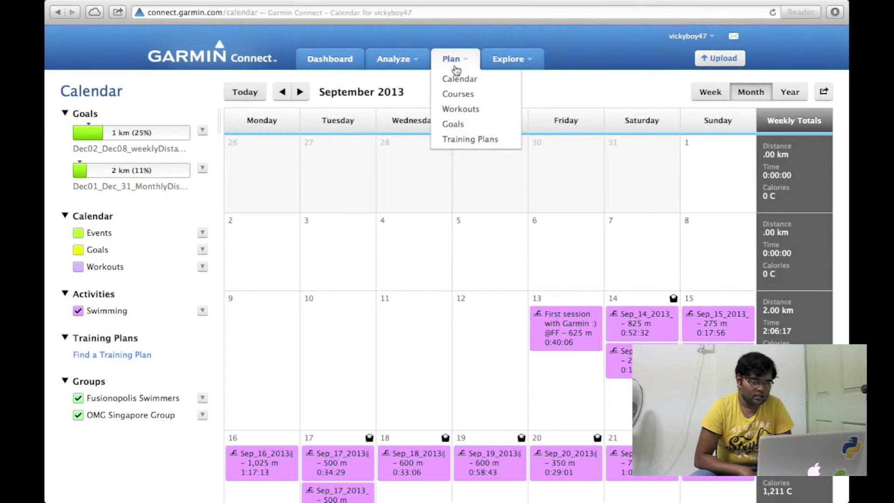
left_click(454, 124)
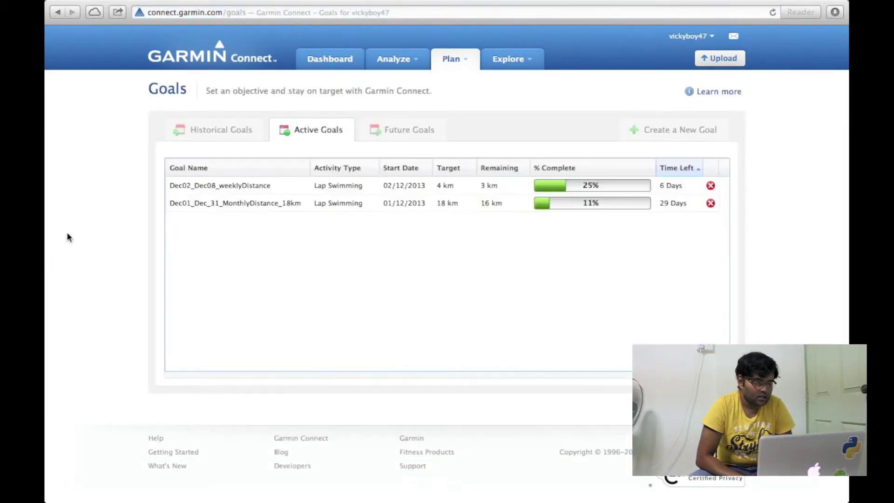
left_click(203, 130)
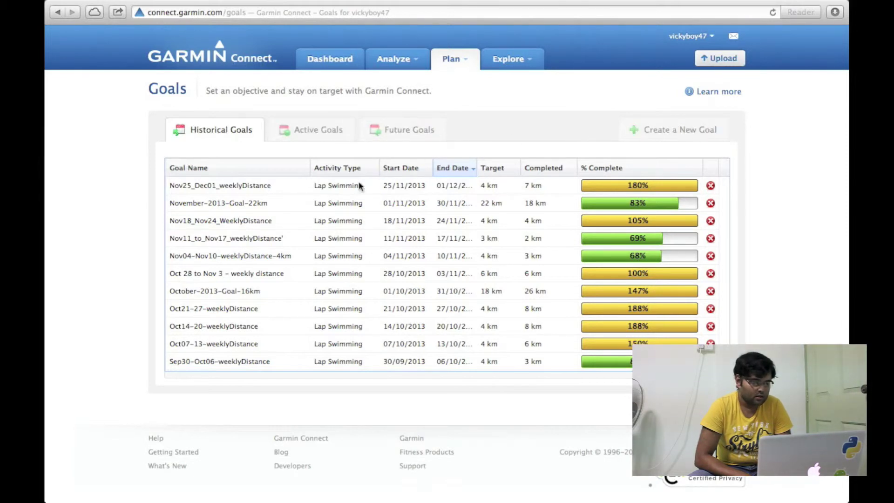
scroll(386, 256, "down", 3)
scroll(386, 256, "up", 3)
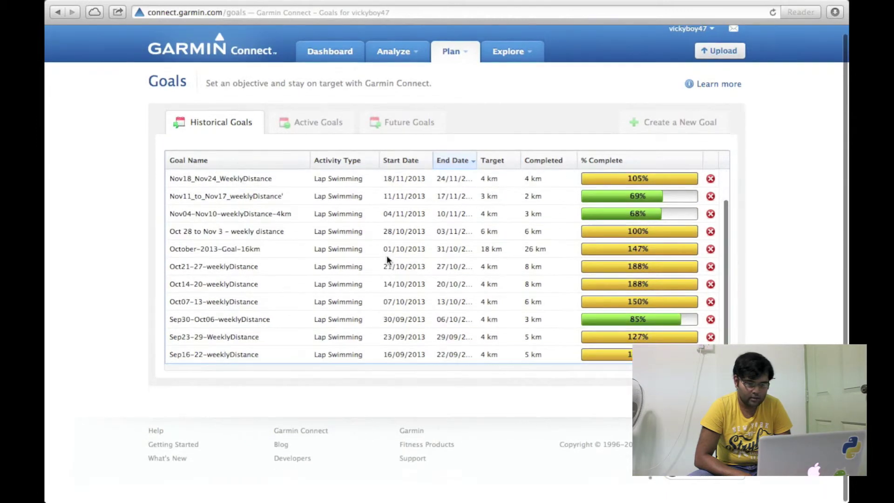
scroll(386, 255, "up", 2)
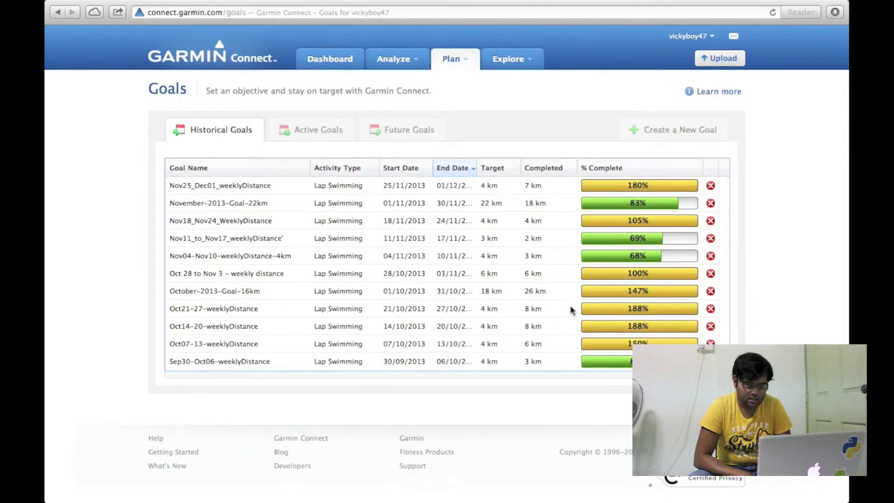
scroll(574, 312, "down", 2)
scroll(573, 312, "up", 2)
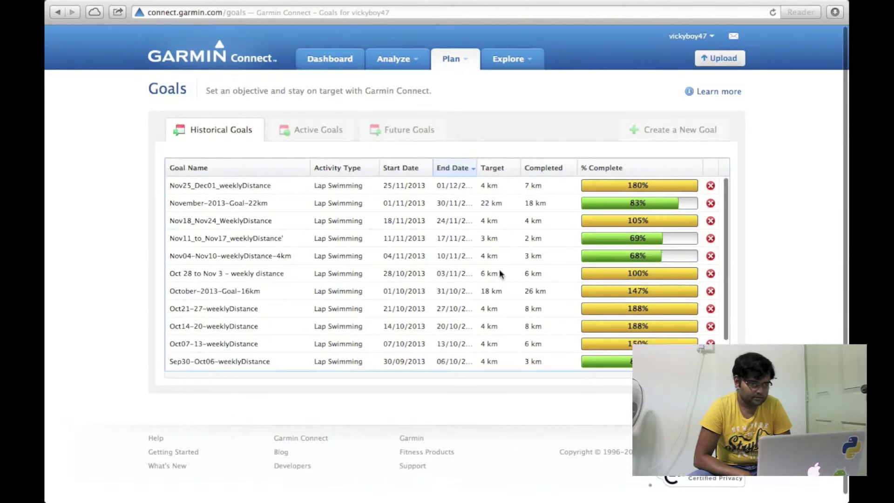
left_click(301, 141)
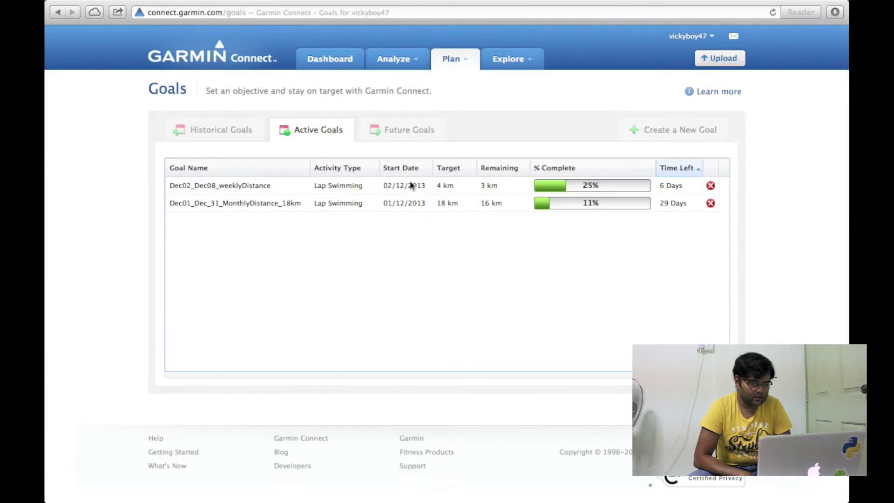
left_click(381, 131)
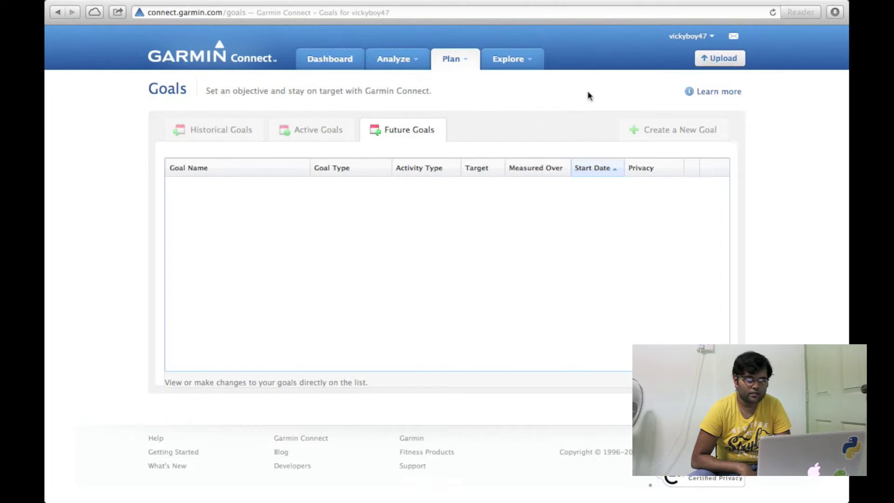
left_click(677, 40)
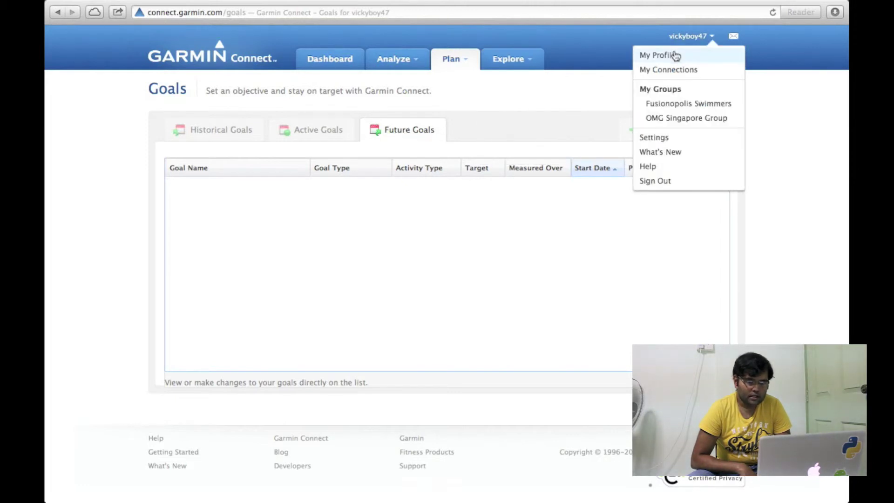
left_click(676, 55)
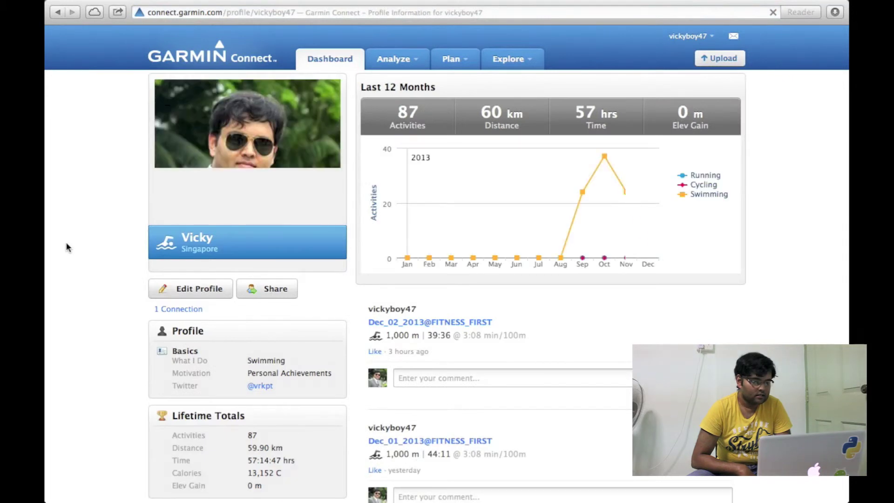
scroll(70, 247, "down", 3)
scroll(70, 246, "up", 2)
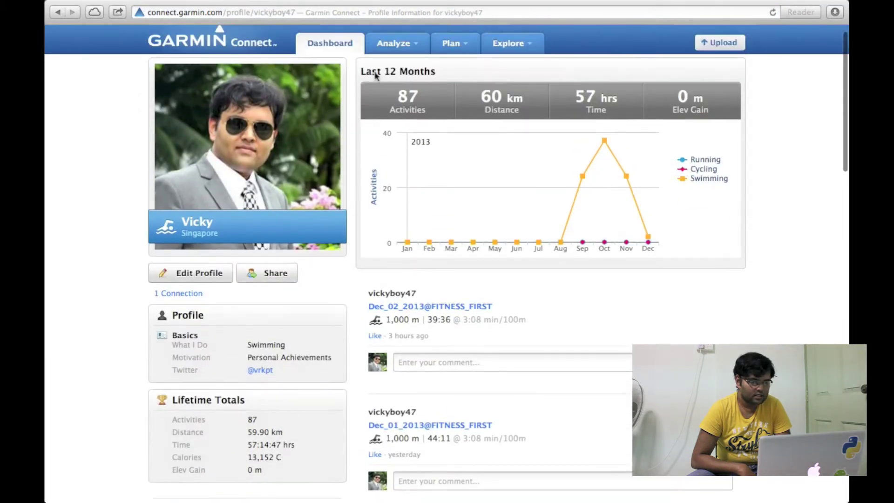
scroll(68, 268, "down", 3)
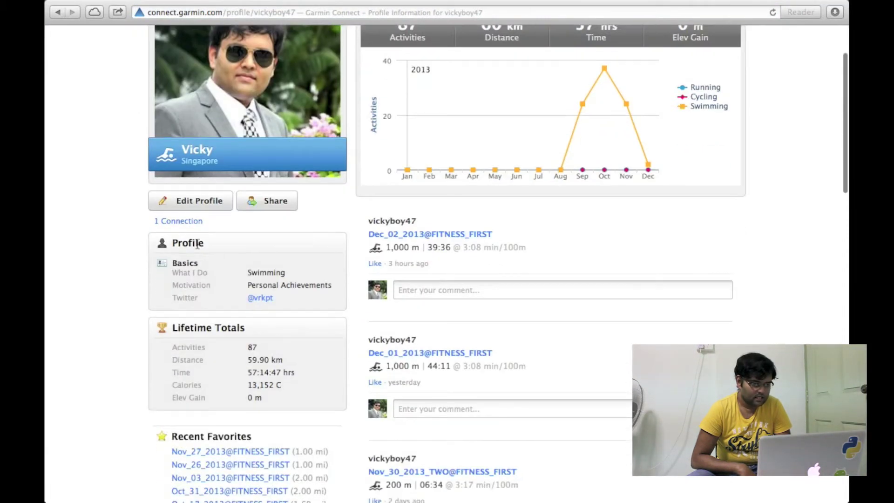
left_click(173, 222)
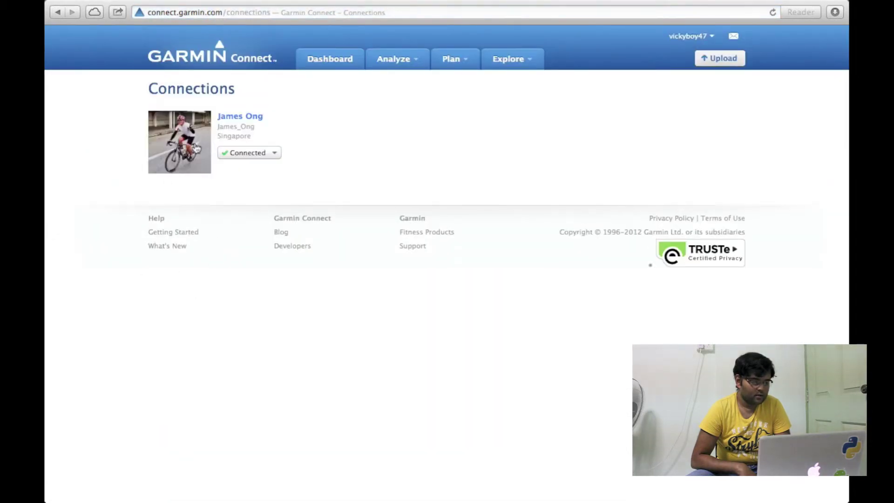
left_click(678, 38)
left_click(664, 56)
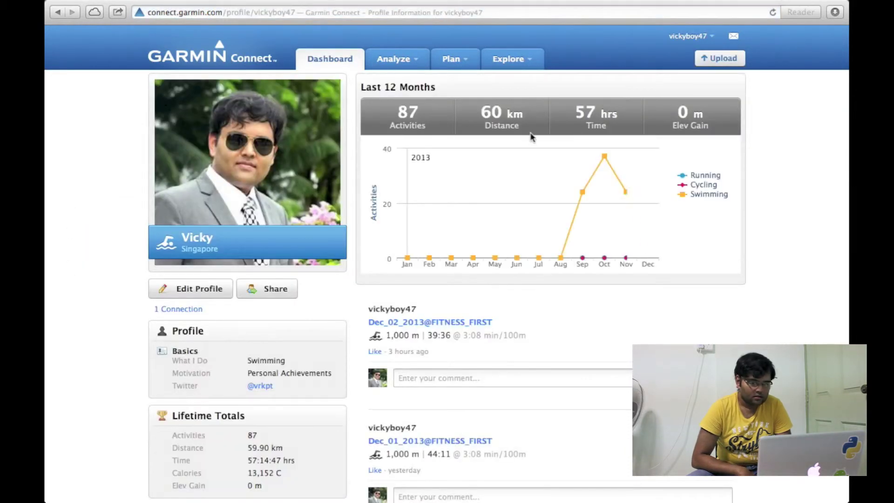
mouse_move(649, 253)
scroll(740, 269, "down", 3)
scroll(552, 346, "down", 3)
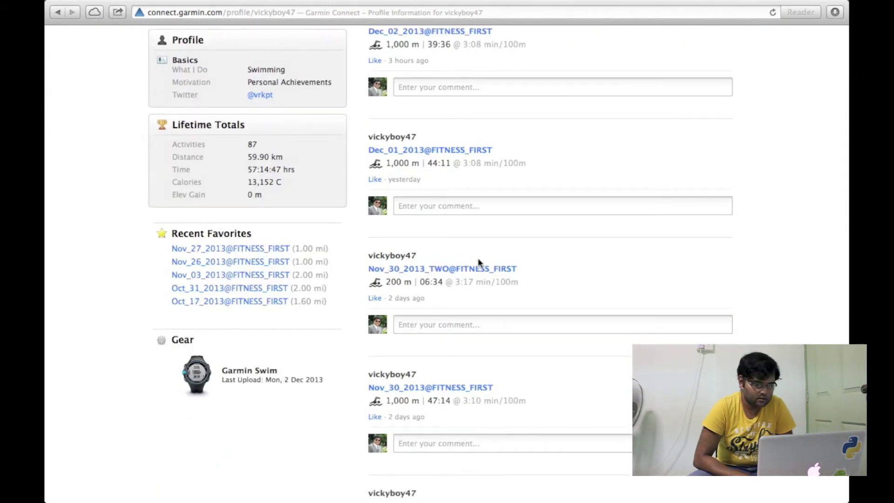
scroll(478, 258, "down", 2)
scroll(478, 258, "down", 2)
scroll(478, 258, "up", 4)
scroll(478, 258, "up", 3)
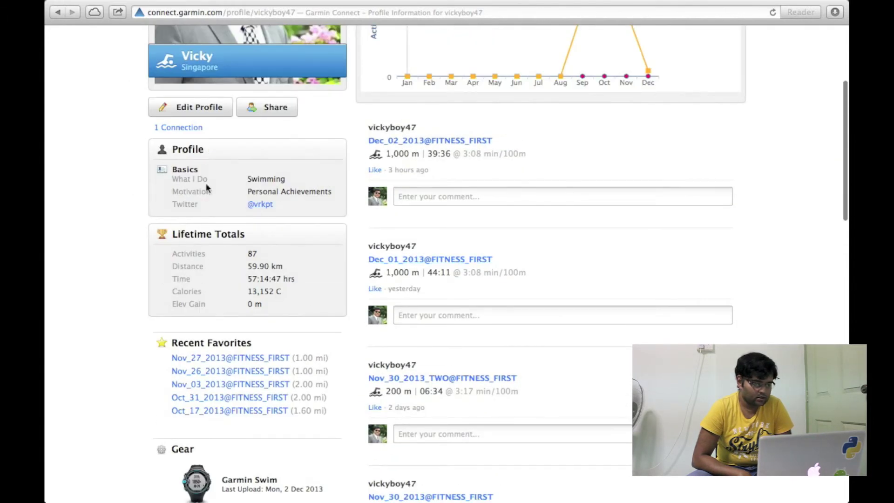
scroll(377, 265, "up", 5)
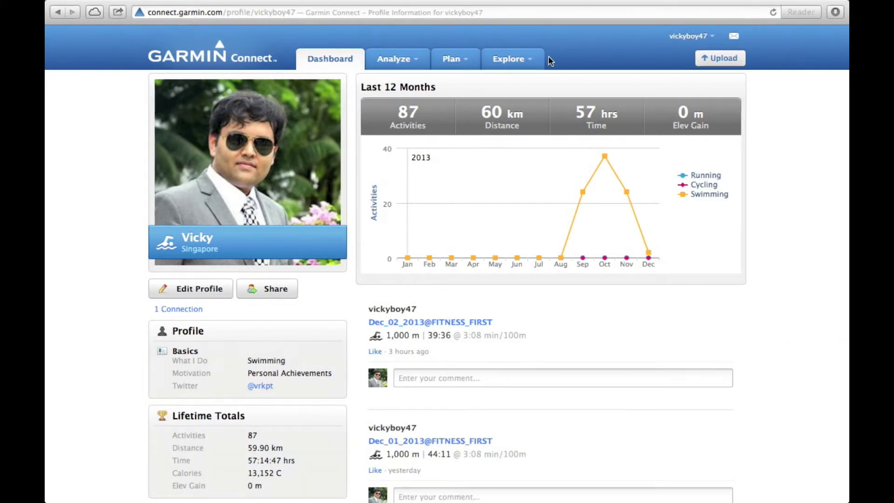
left_click(691, 35)
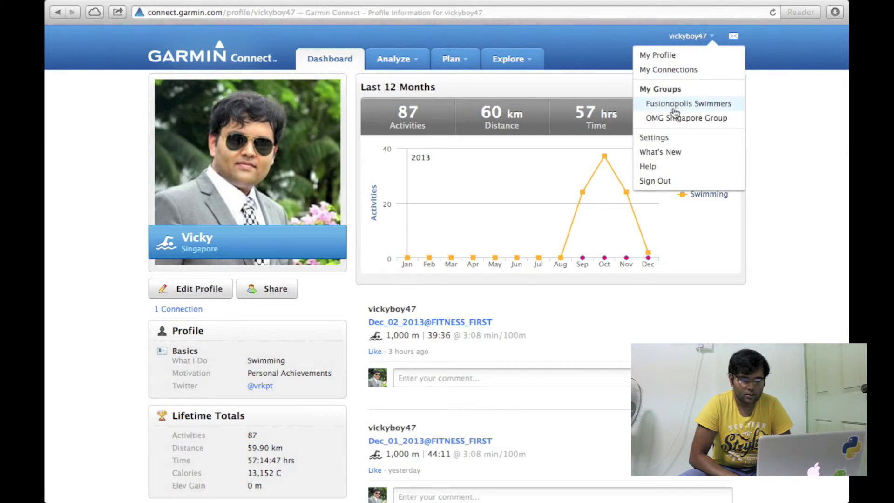
Open the OMG Singapore Group page and browse its feed, then reopen the account menu
left_click(686, 118)
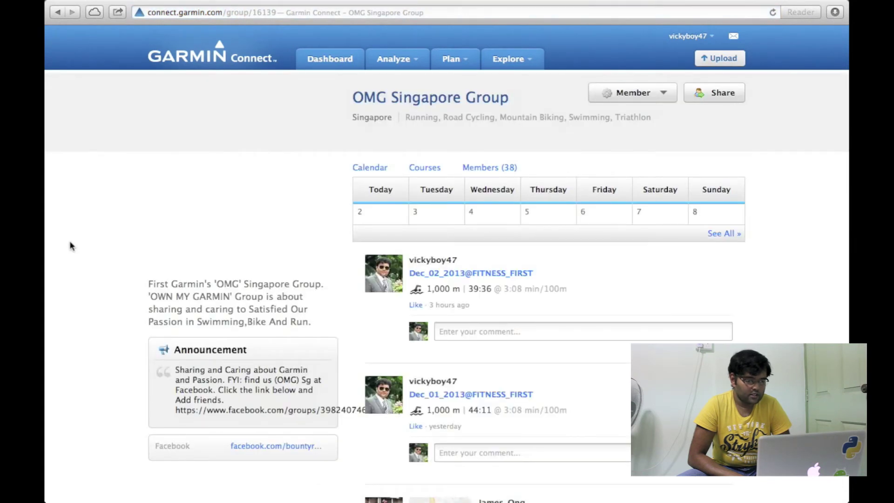
scroll(82, 245, "down", 1)
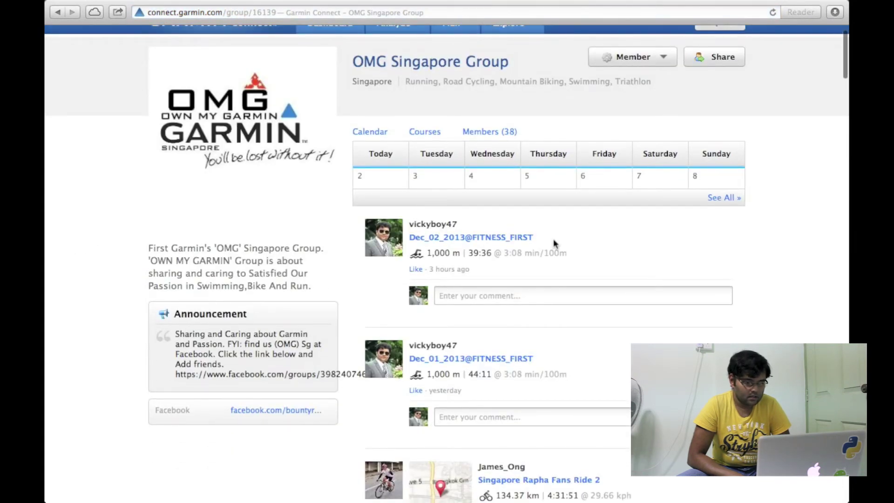
scroll(594, 245, "down", 3)
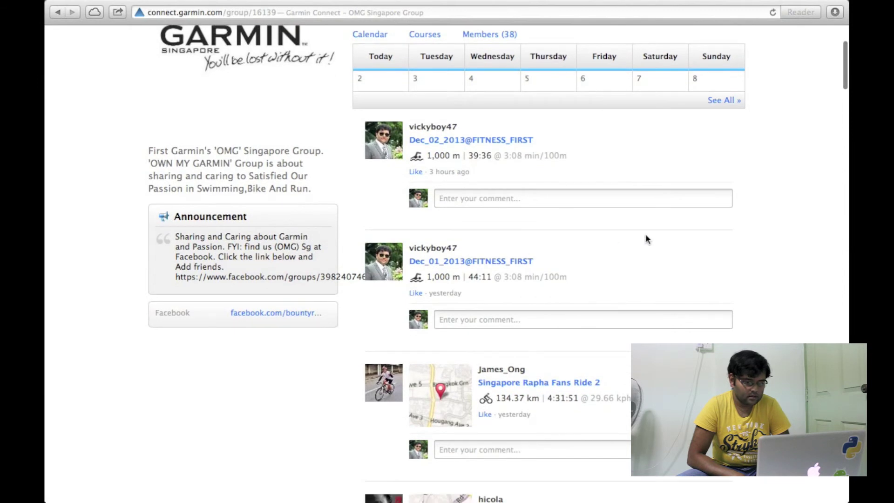
scroll(645, 234, "down", 2)
scroll(614, 284, "down", 8)
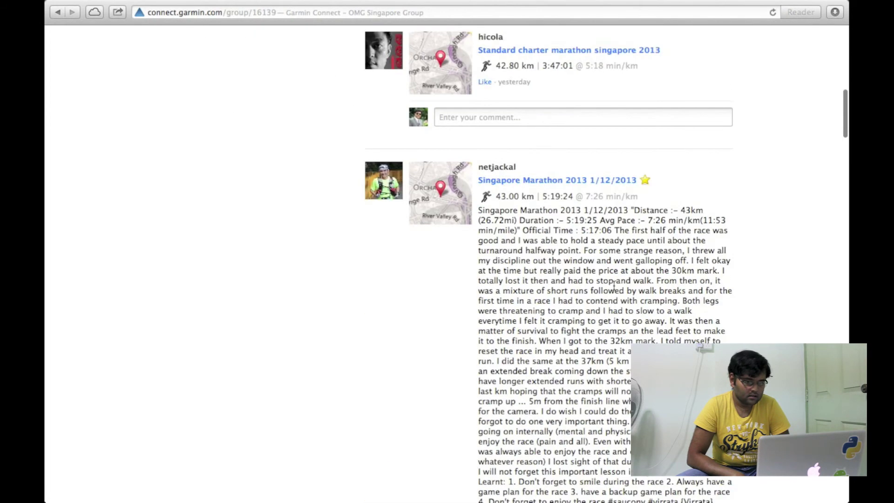
scroll(613, 285, "down", 5)
scroll(613, 284, "down", 5)
scroll(614, 284, "down", 4)
scroll(601, 279, "down", 2)
scroll(610, 314, "down", 5)
scroll(610, 314, "up", 20)
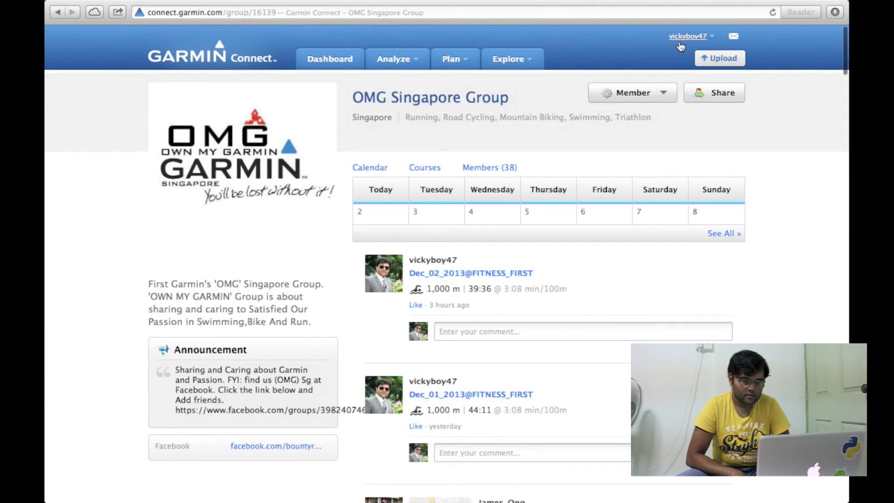
left_click(688, 36)
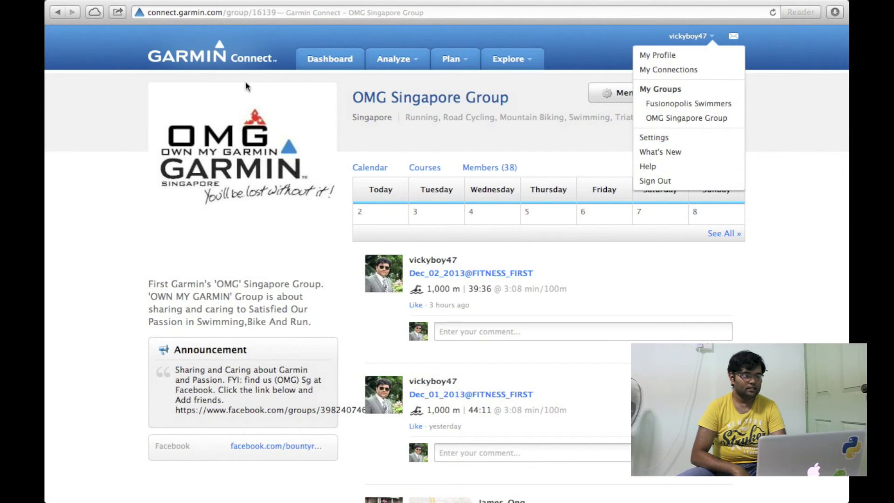
Go to the Dashboard and find the weekly distance goal at 25% with 6 days left
left_click(330, 60)
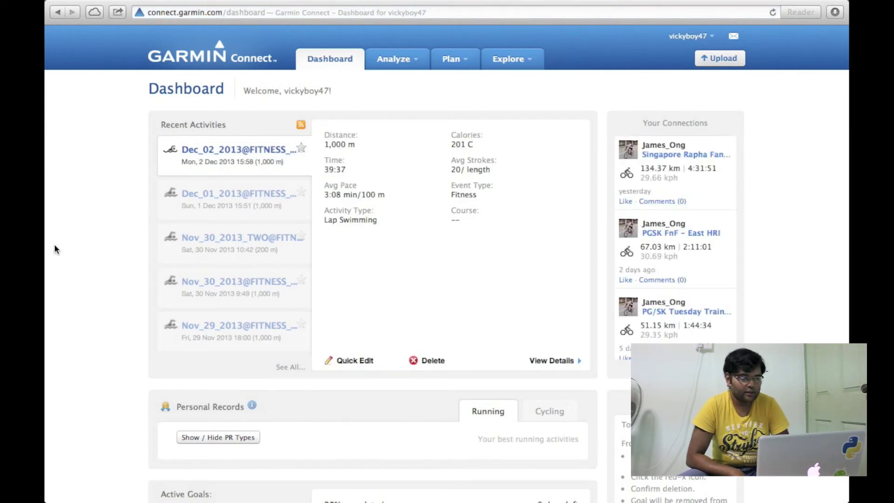
scroll(54, 251, "down", 5)
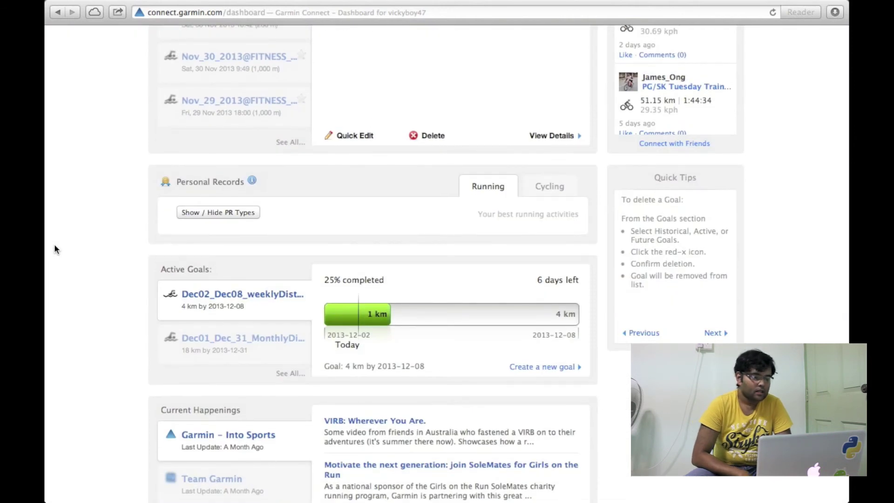